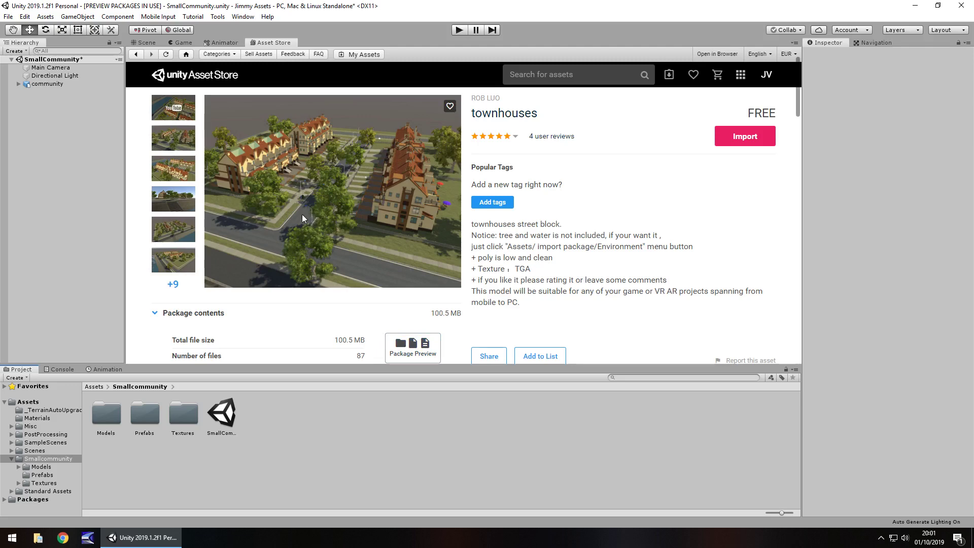
Step: Return to the Scene view and fly to ground level beside the fenced lawns and bins
left_click(148, 43)
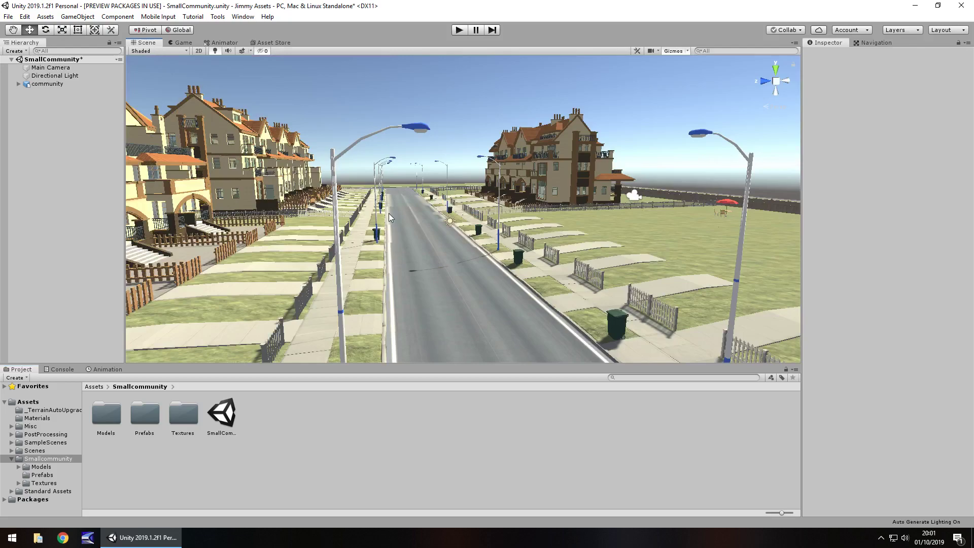
right_click_drag(390, 217, 453, 175)
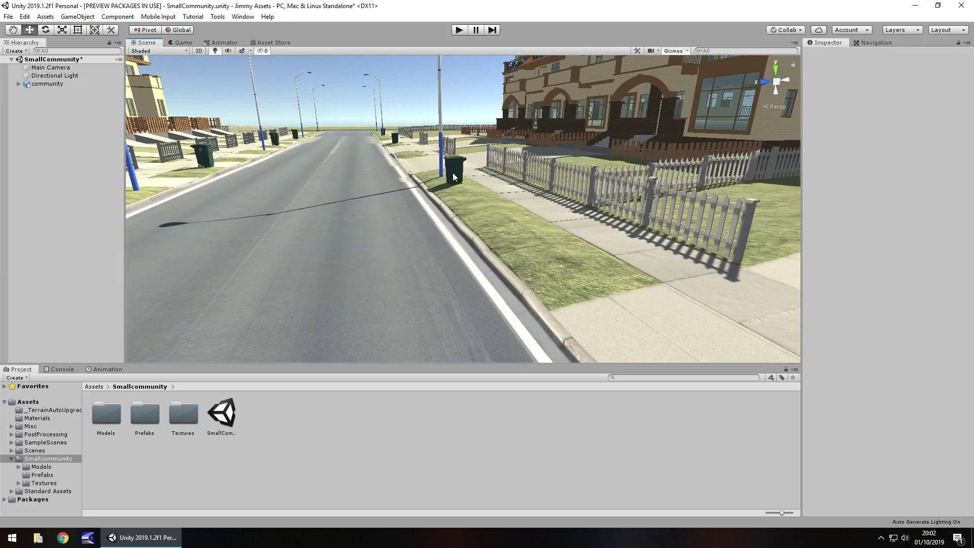
Step: Select the trash bin, then HouseB and its HouseB_MeshPart0 to view its materials
left_click(452, 172)
left_click(461, 174)
right_click_drag(217, 314, 223, 304)
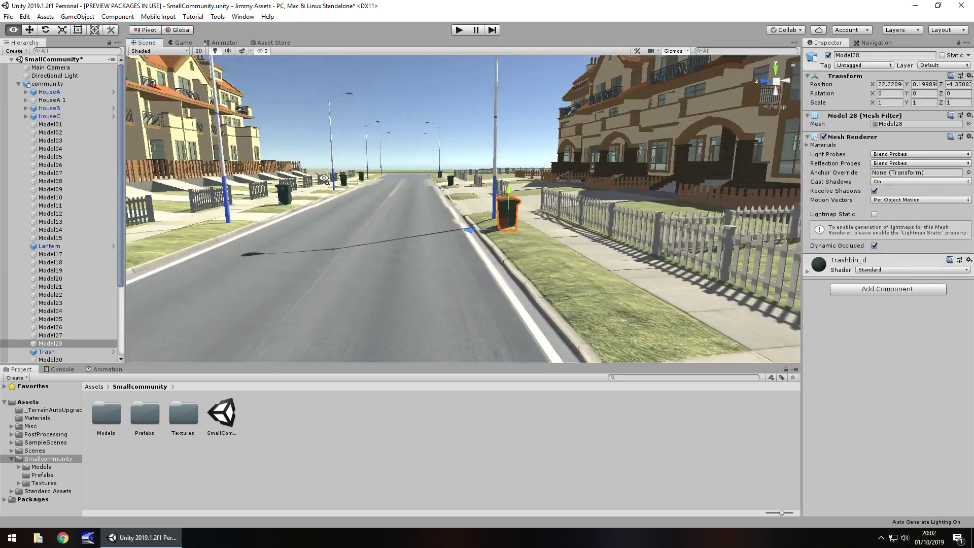
right_click_drag(457, 213, 387, 164)
left_click(411, 161)
left_click(422, 159)
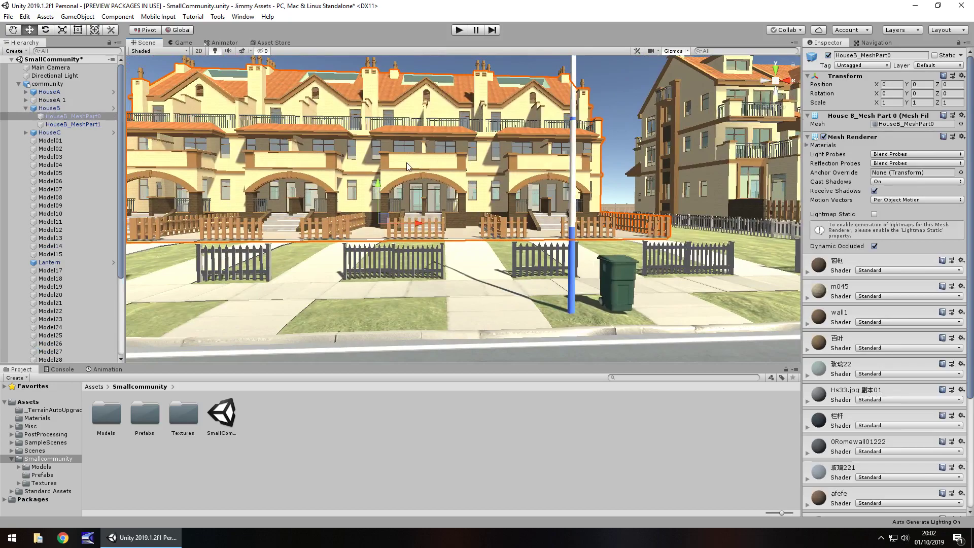
left_click(400, 179)
left_click(420, 165)
Step: Fly through the house interior and back out along the street's house facades
right_click_drag(420, 213, 705, 200)
scroll(447, 271, "up", 3)
scroll(447, 266, "down", 10)
middle_click_drag(533, 229, 532, 275)
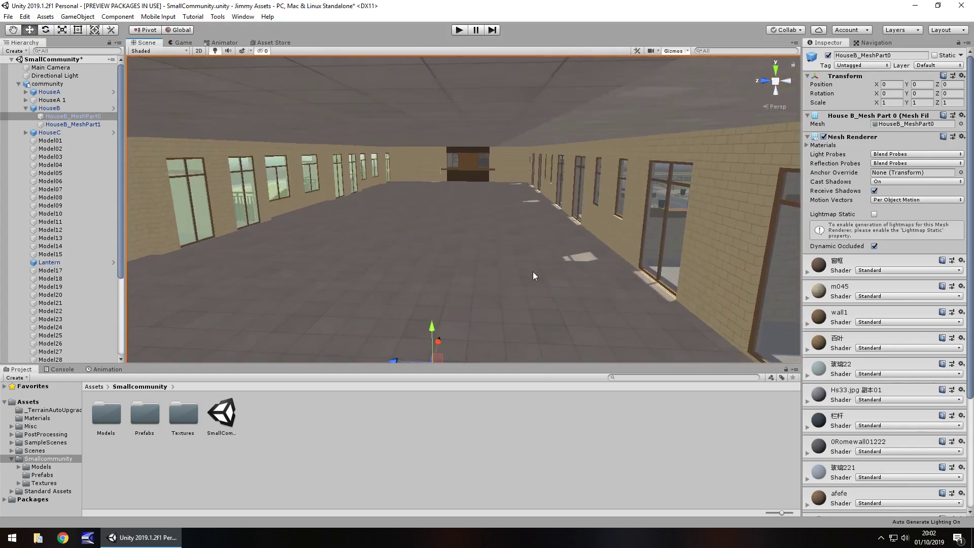
scroll(532, 272, "up", 10)
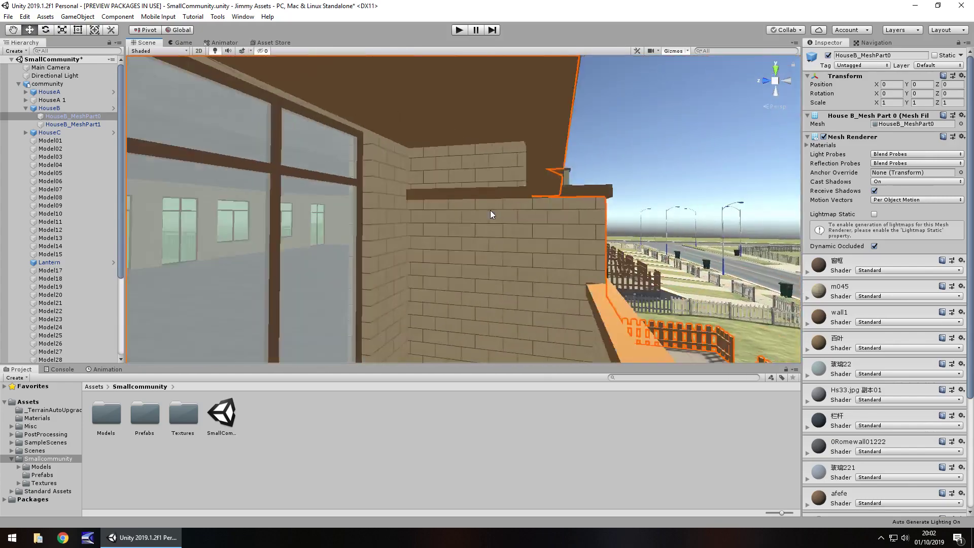
scroll(490, 210, "down", 5)
right_click_drag(490, 210, 312, 235)
scroll(501, 226, "up", 3)
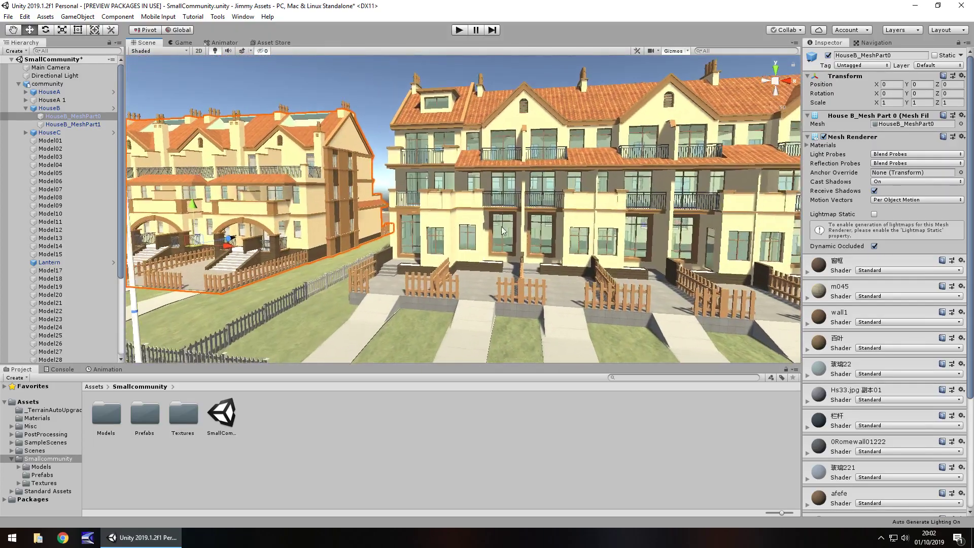
right_click_drag(501, 226, 117, 209)
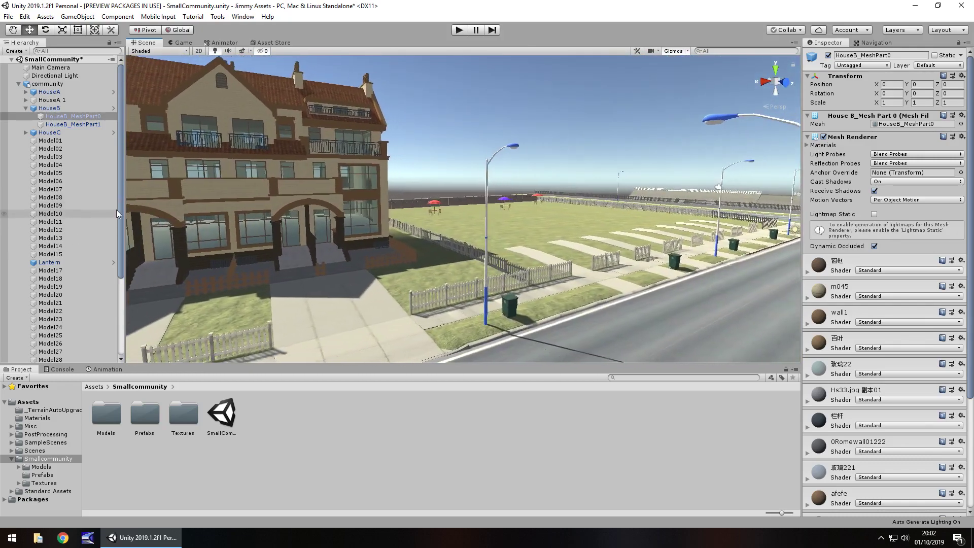
right_click_drag(591, 212, 416, 249)
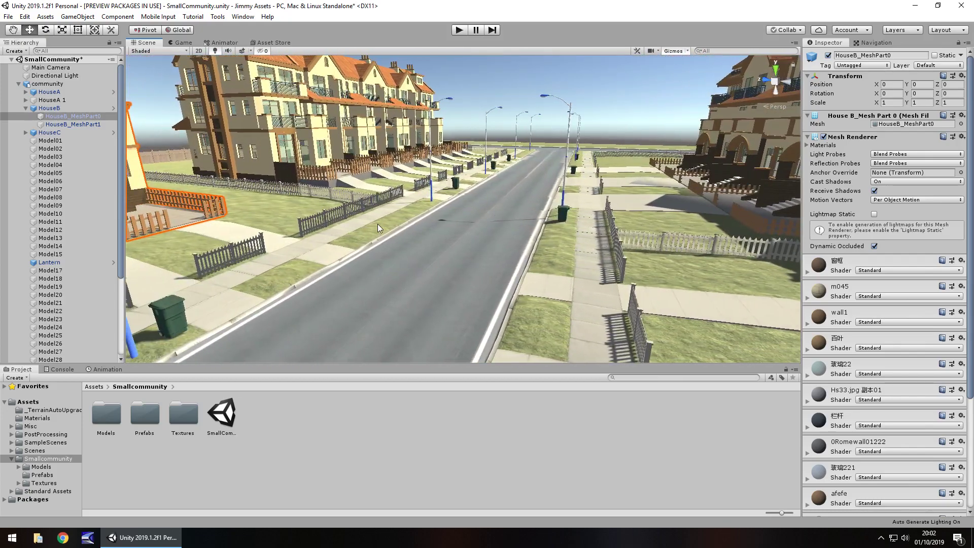
Step: Enable Post Processing Behaviour on the Main Camera, preview the Game view, and return to Scene
left_click(51, 68)
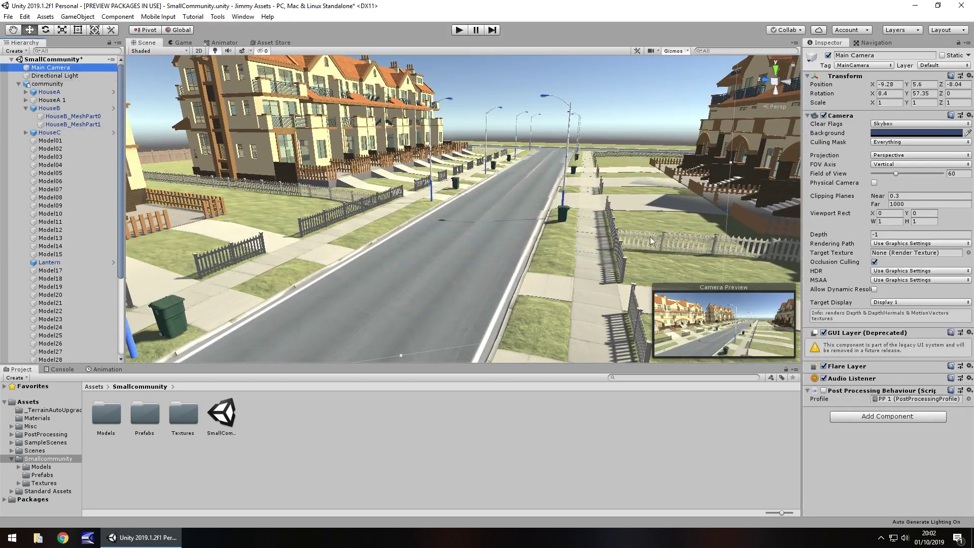
left_click(823, 391)
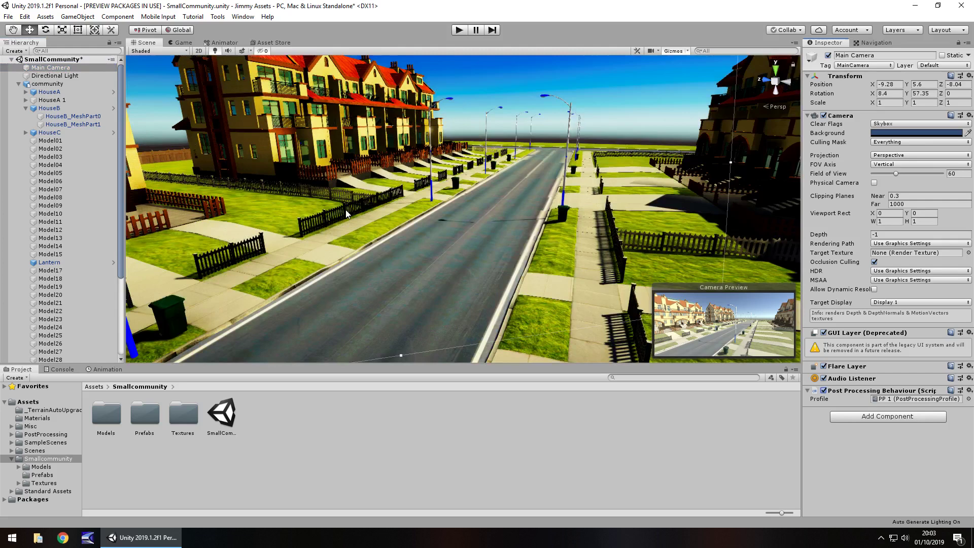
key("ctrl+2")
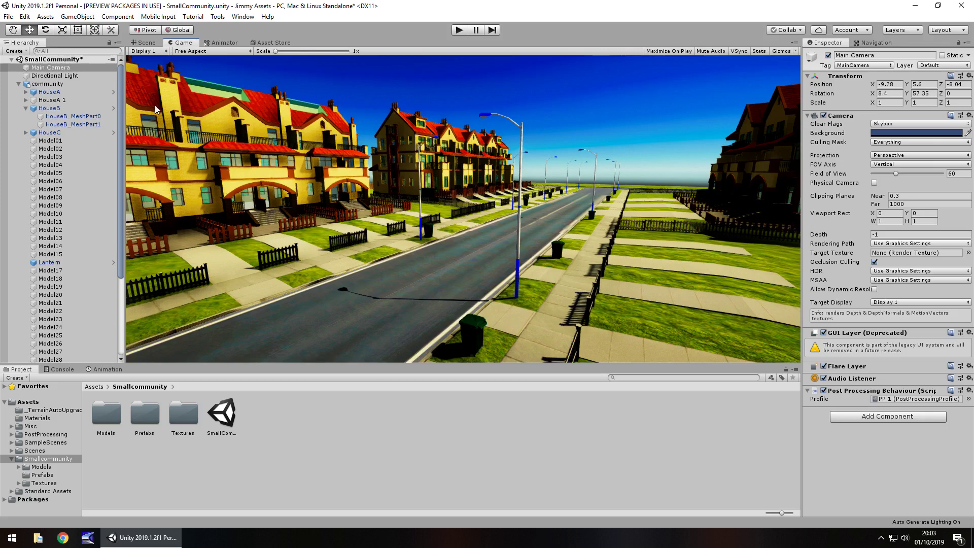
left_click(146, 42)
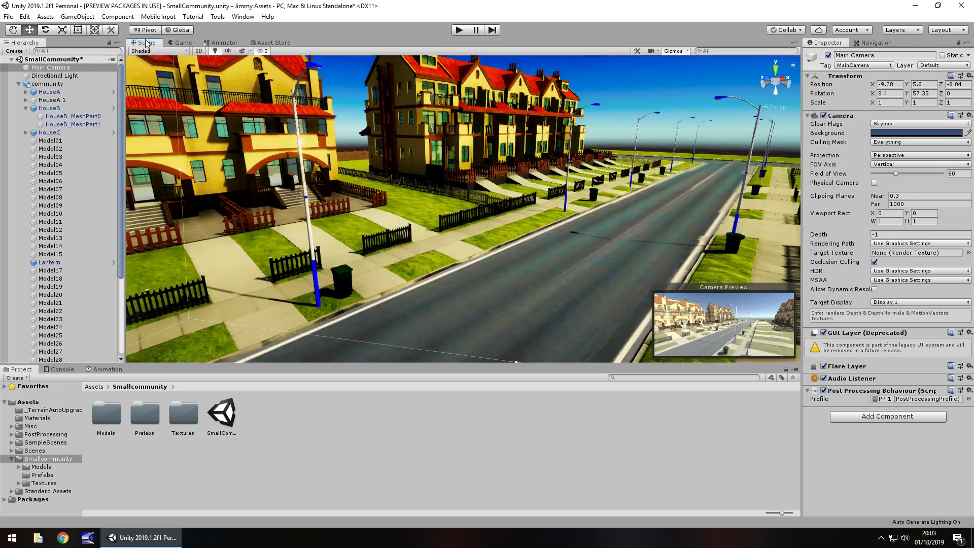
Step: Open the Models folder, expand the community model's parts, then show the Prefabs folder
double_click(106, 415)
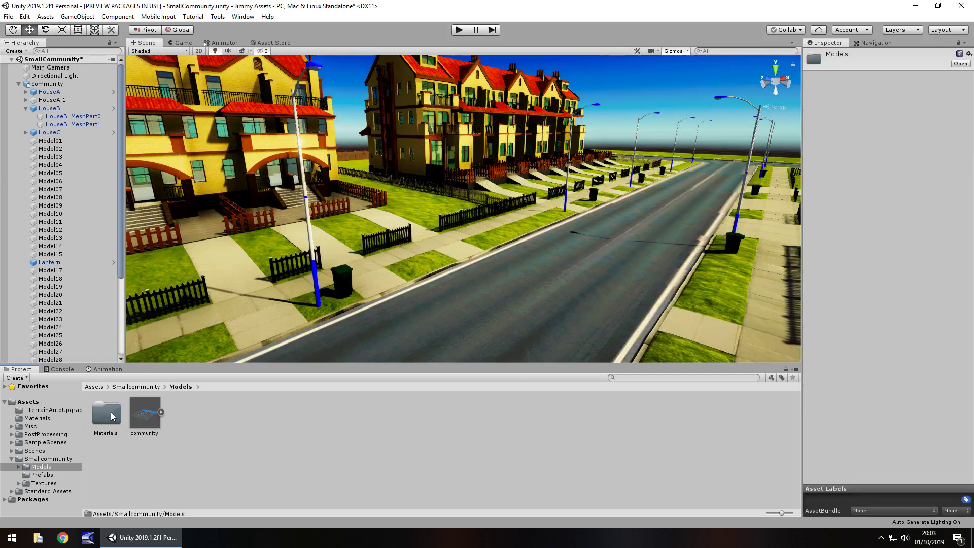
left_click(161, 414)
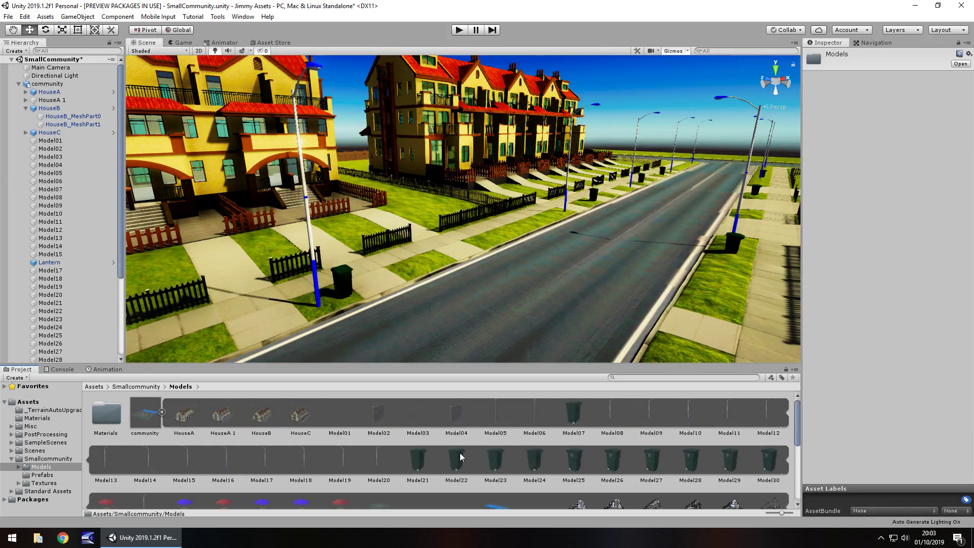
scroll(320, 453, "down", 1)
scroll(321, 453, "up", 1)
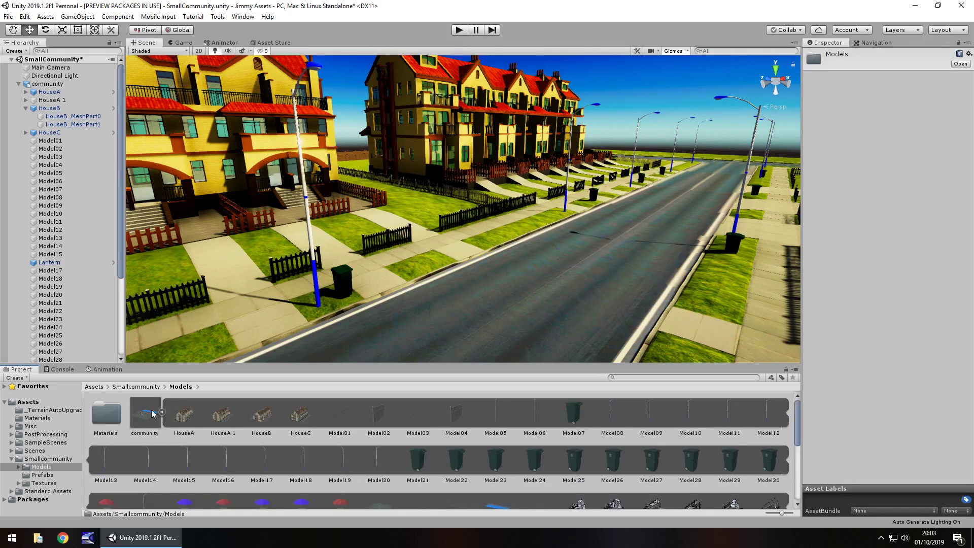
left_click(36, 475)
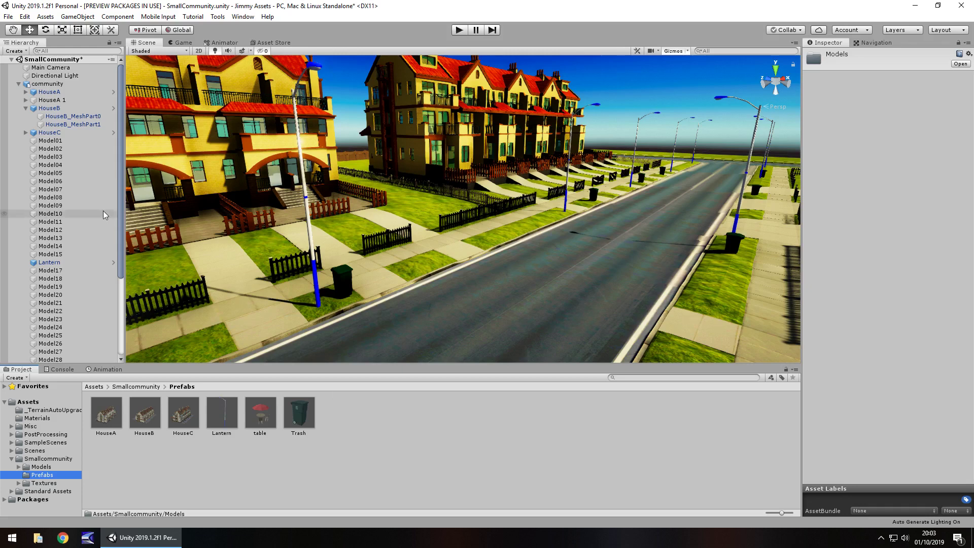
Step: Raise the road Model38's Floor_ConcretePlates_d material Smoothness to 0.451
left_click(561, 269)
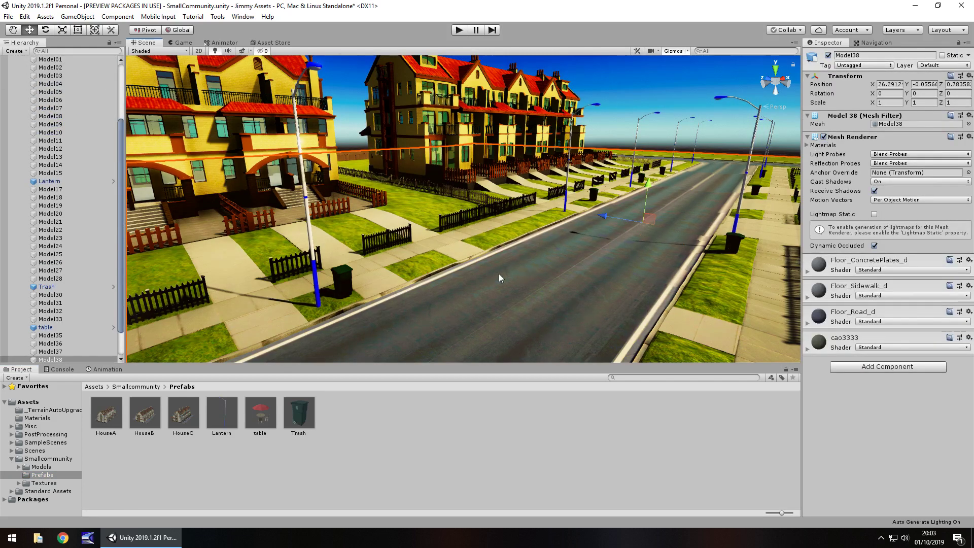
left_click(809, 273)
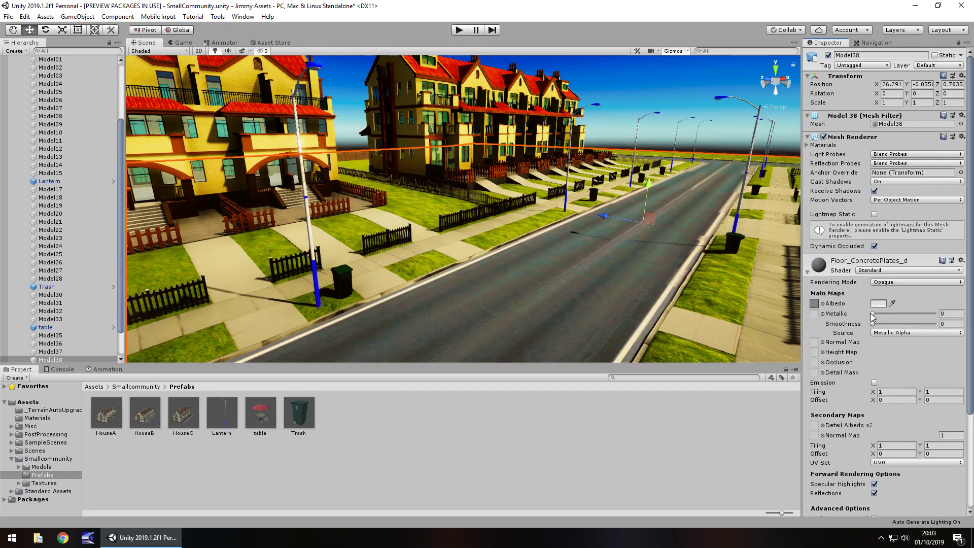
mouse_move(872, 323)
left_mouse_down()
mouse_move(919, 323)
mouse_move(903, 321)
left_mouse_up()
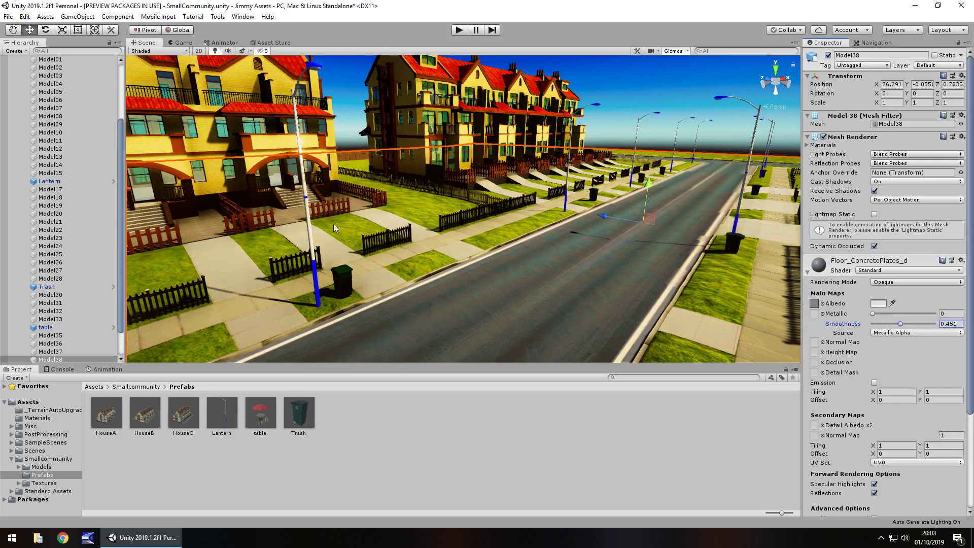
Step: Fly close to the townhouse fronts and select HouseB_MeshPart0 to view its materials
right_click_drag(327, 192, 511, 207)
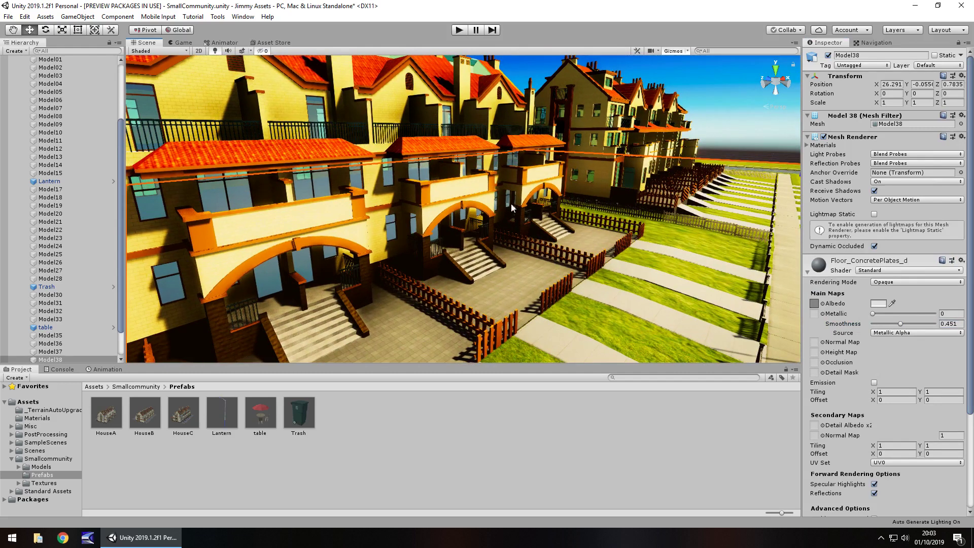
left_click(212, 97)
left_click(202, 99)
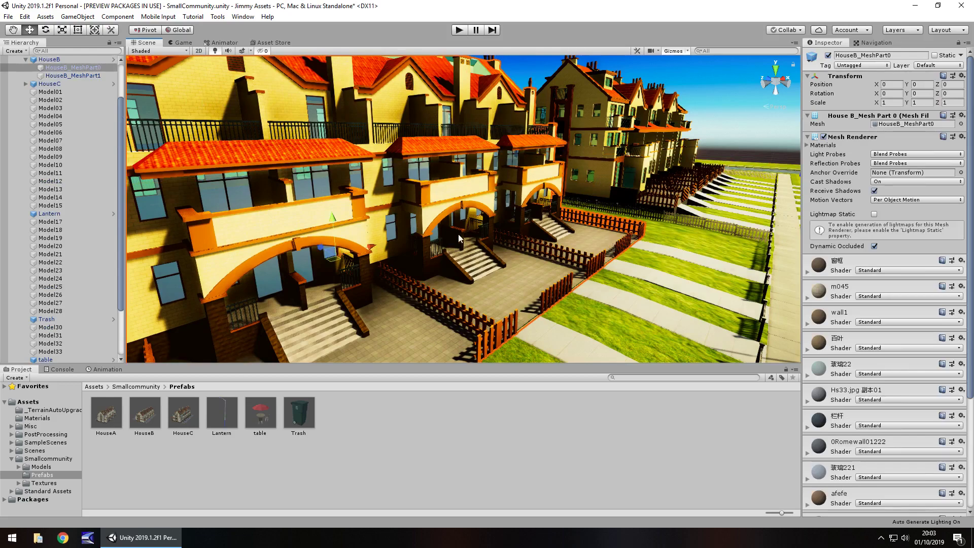
Step: Fly along the street, then show the free townhouses package's Asset Store page (100.5 MB, 87 files)
right_click_drag(528, 255, 284, 95)
left_click(282, 45)
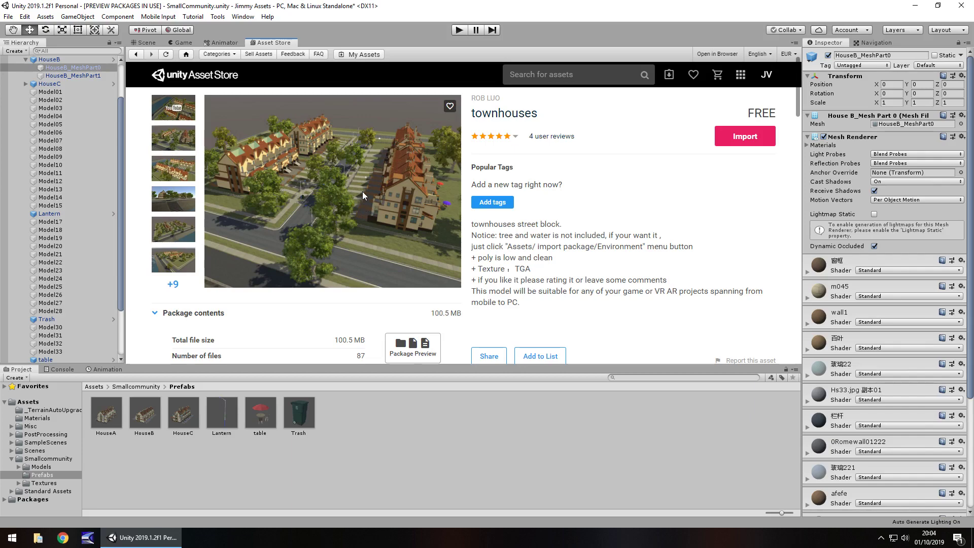
Step: Go back to the Scene view and move toward the water channel beside the townhouses
left_click(142, 42)
right_click_drag(413, 170, 751, 192)
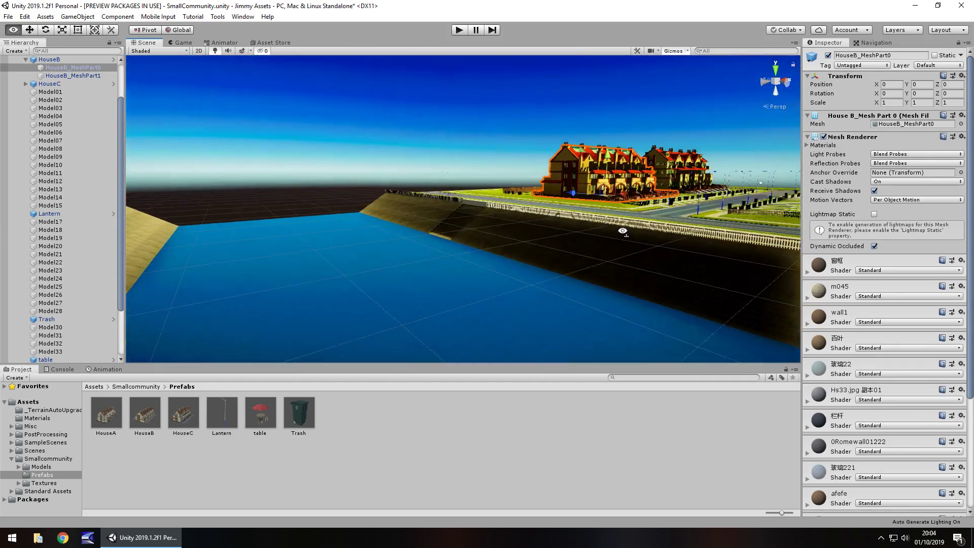
Step: Face the blue channel and select its floor mesh Model41
left_click(279, 44)
left_click(147, 43)
right_click_drag(315, 234, 461, 278)
left_click(461, 278)
right_click_drag(368, 218, 346, 207)
left_click(356, 217)
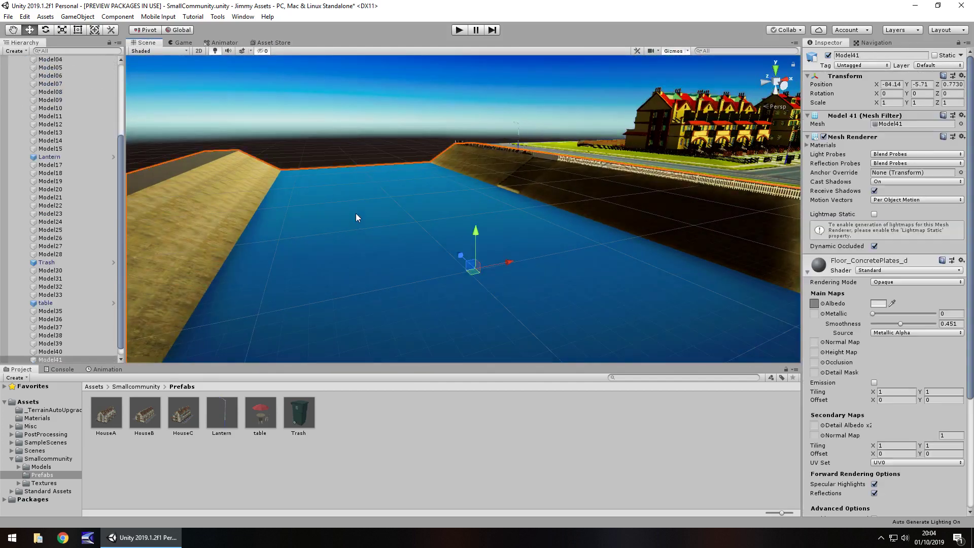
right_click_drag(357, 249, 356, 220)
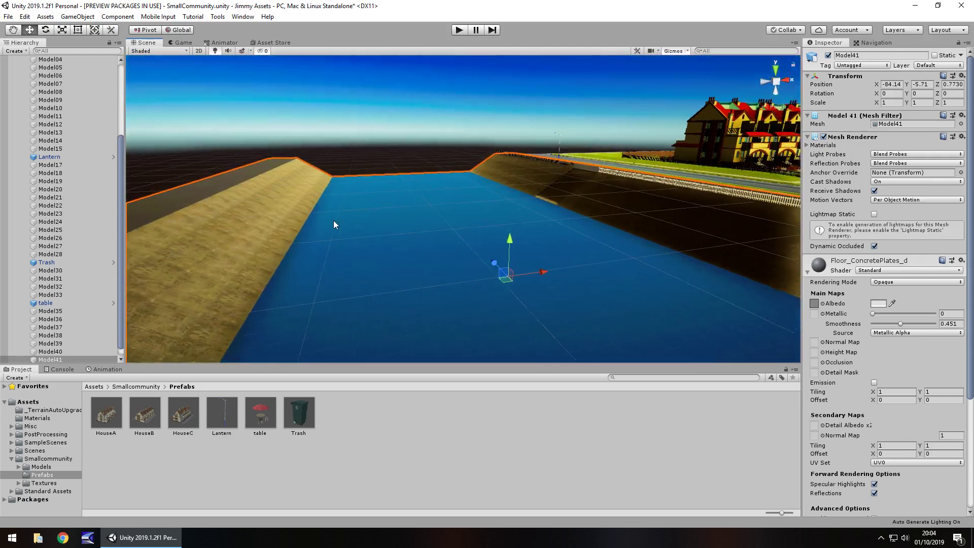
Step: Fly along the channel and road past the field to face the townhouse rows
key("Right")
key("Right")
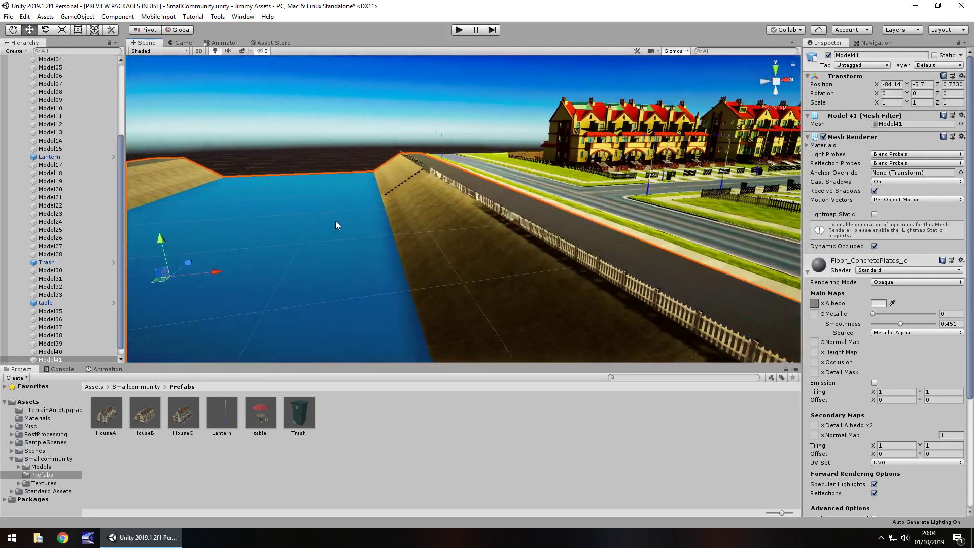
key("Right")
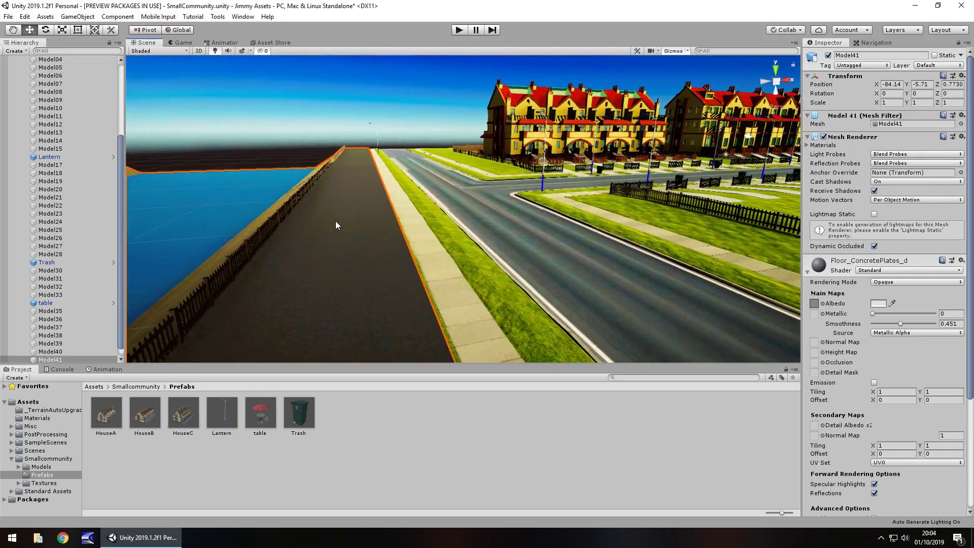
right_click_drag(339, 223, 365, 225)
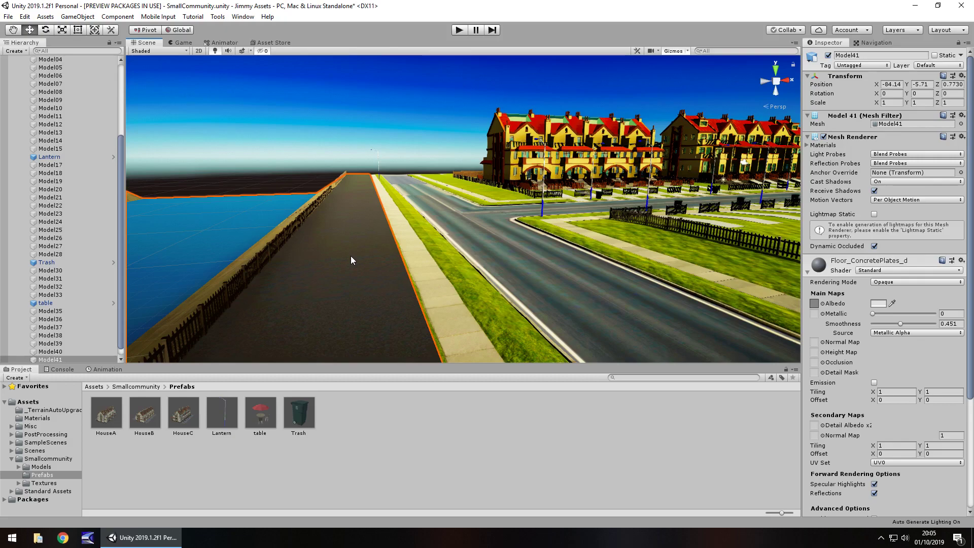
right_click_drag(351, 256, 607, 263)
right_click_drag(587, 221, 540, 243)
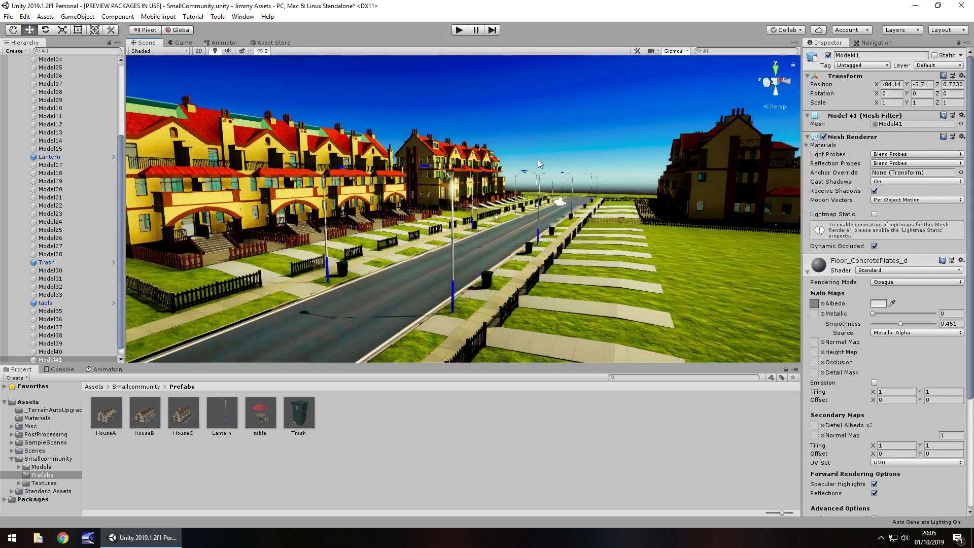
right_click_drag(538, 159, 465, 217)
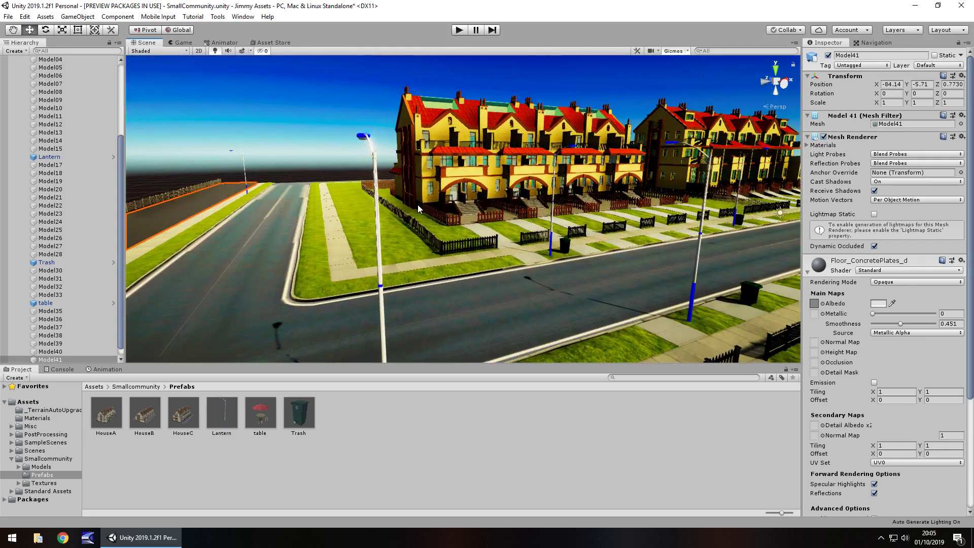
Step: Browse the Models, Textures, Prefabs and Smallcommunity folders, ending in Models with the community model collapsed
left_click(44, 467)
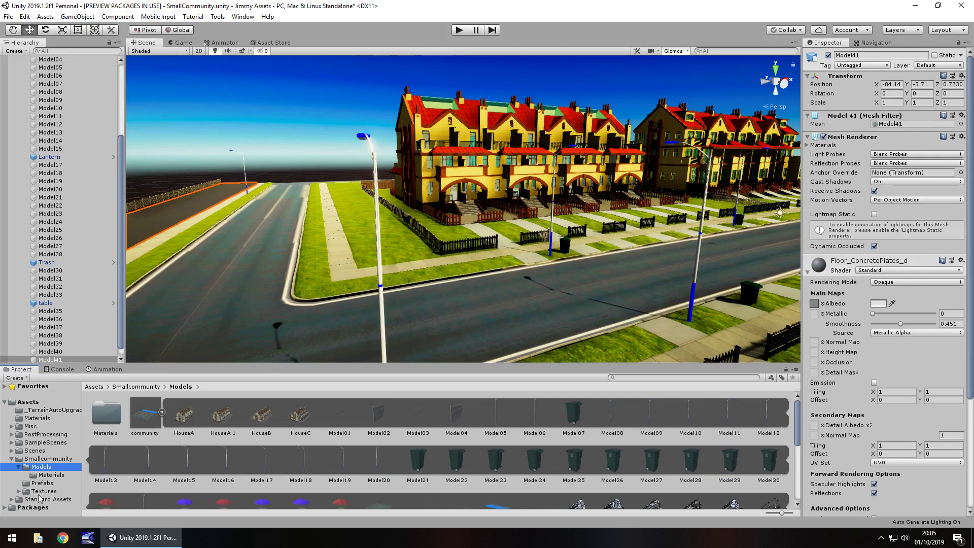
left_click(42, 491)
left_click(52, 482)
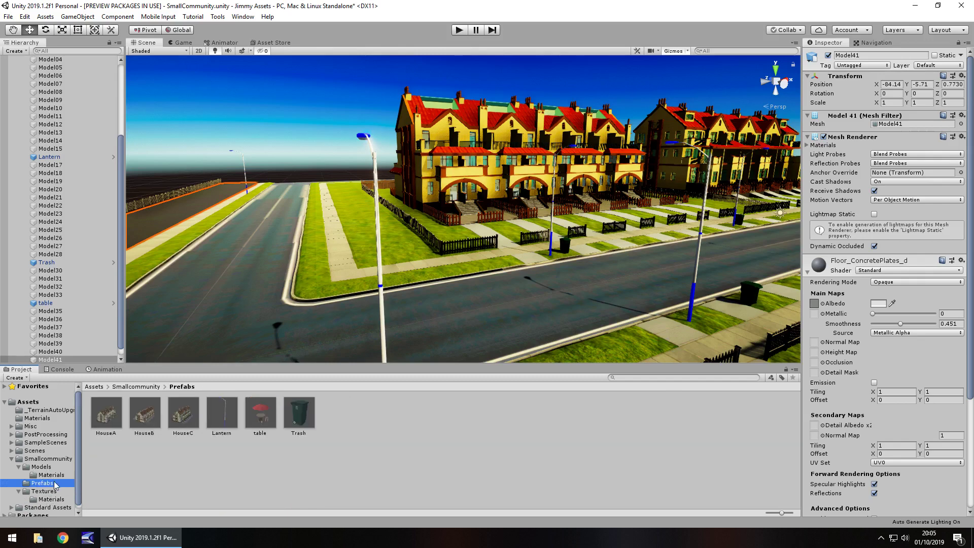
left_click(54, 490)
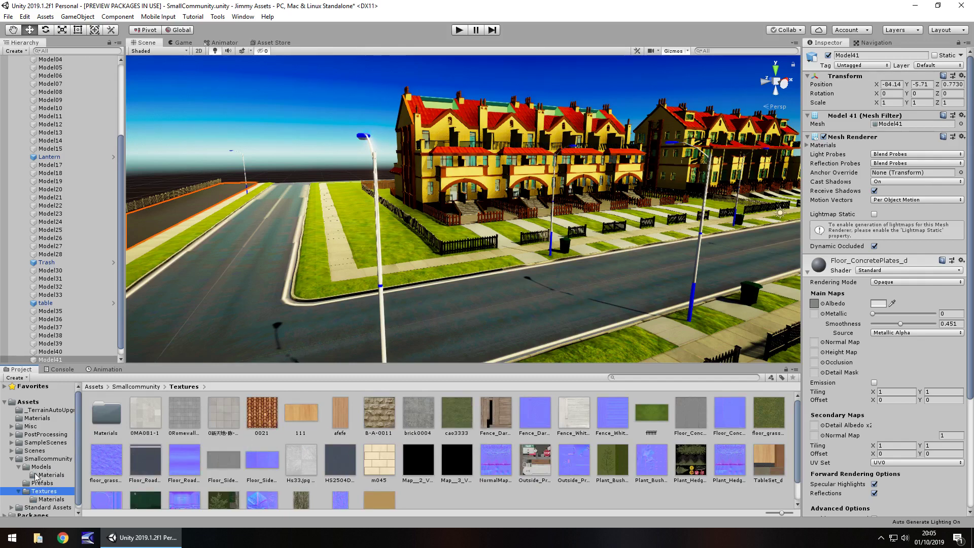
left_click(47, 459)
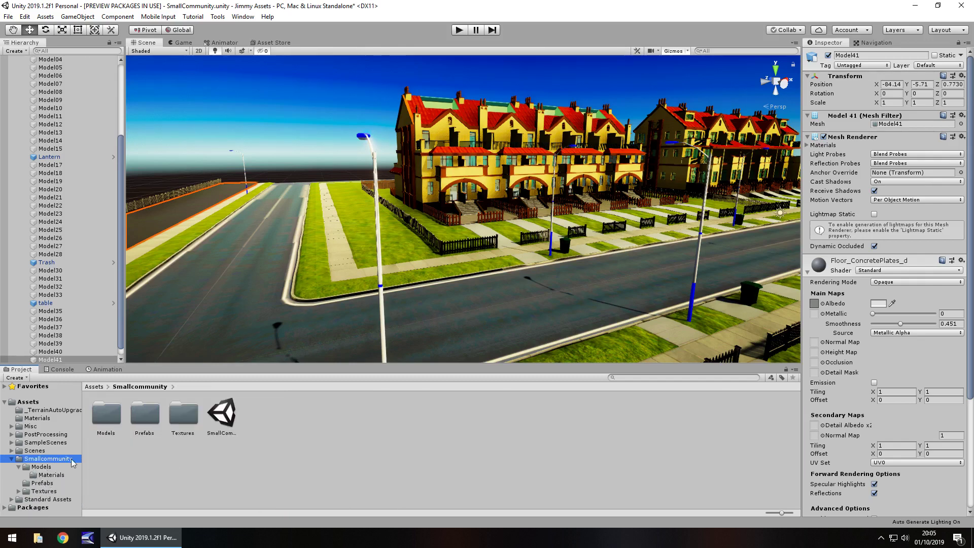
left_click(43, 466)
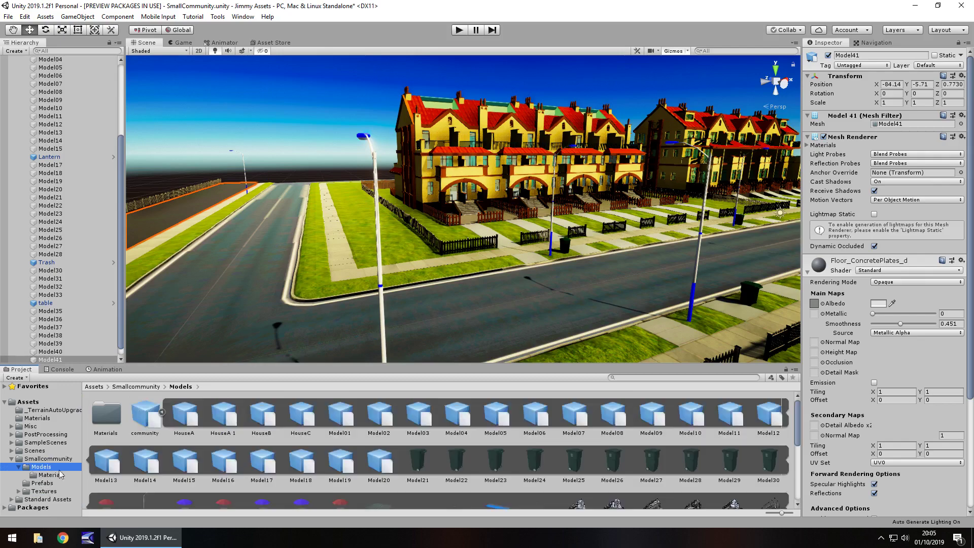
left_click(161, 413)
right_click_drag(488, 281, 582, 266)
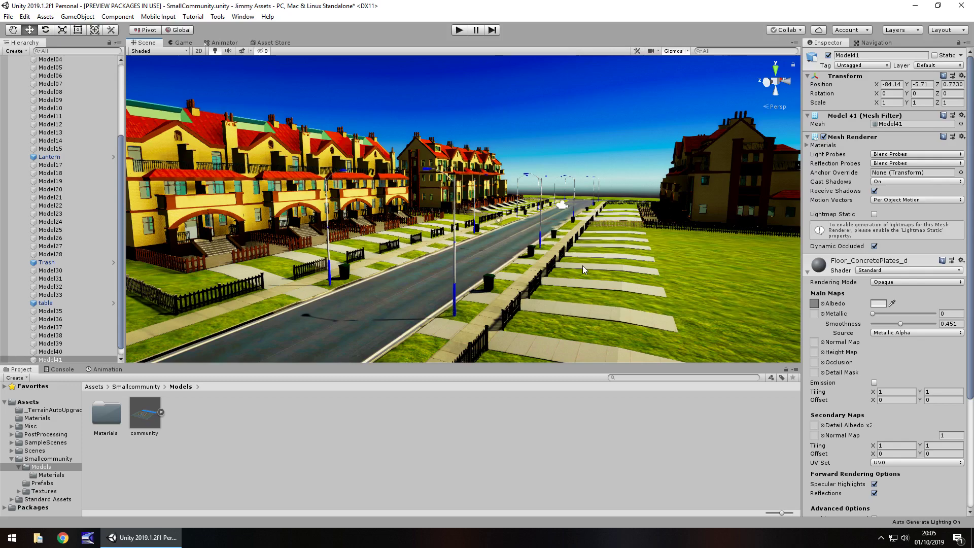
Step: Fly down the lamp-lit road toward the townhouses with arched balconies and fenced yards
right_click_drag(507, 242, 228, 245)
right_click_drag(293, 225, 555, 228)
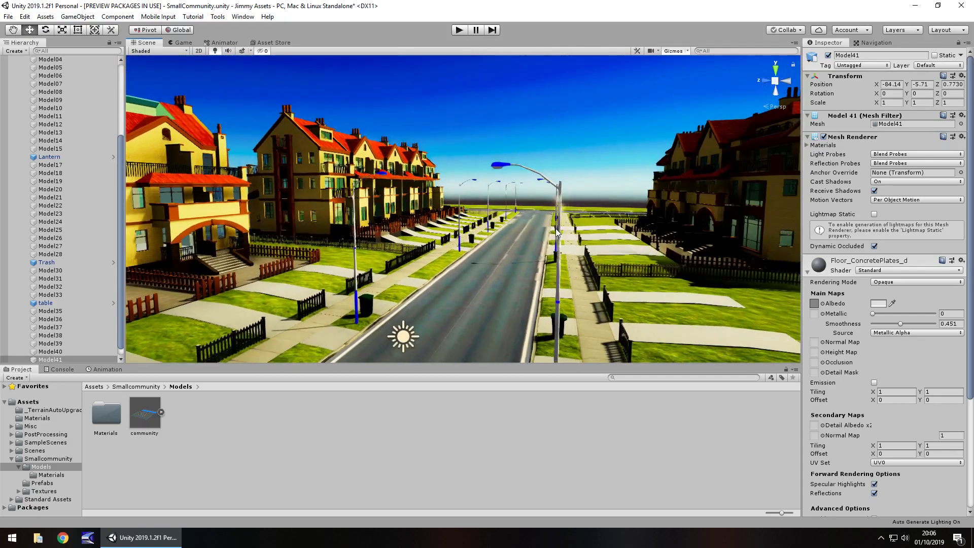
key("Left")
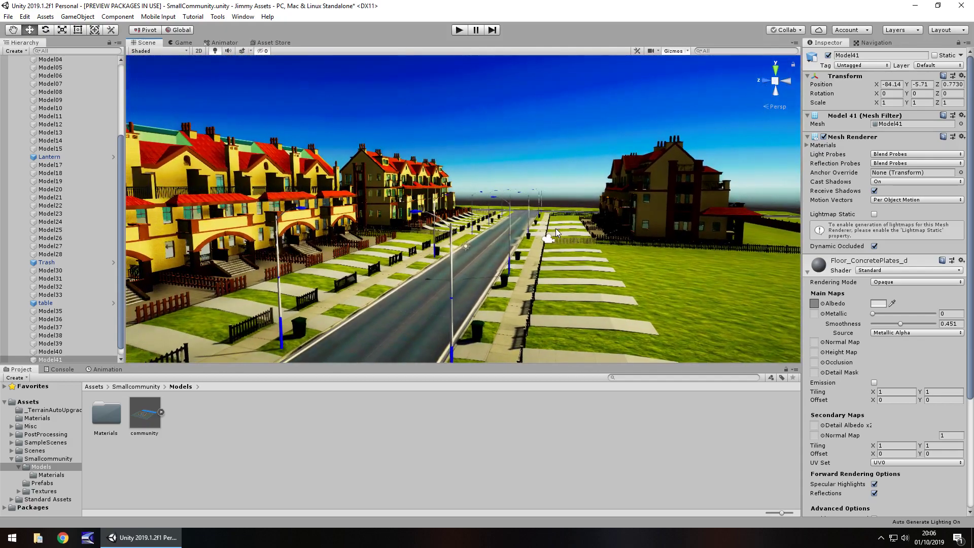